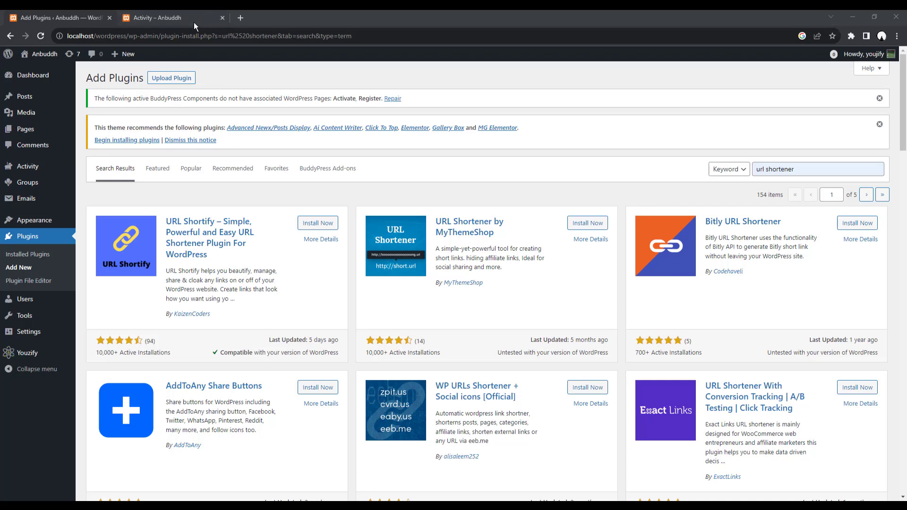
# Step: Check the site's Activity page, then return to the url shortener plugin search results
pyautogui.click(188, 17)
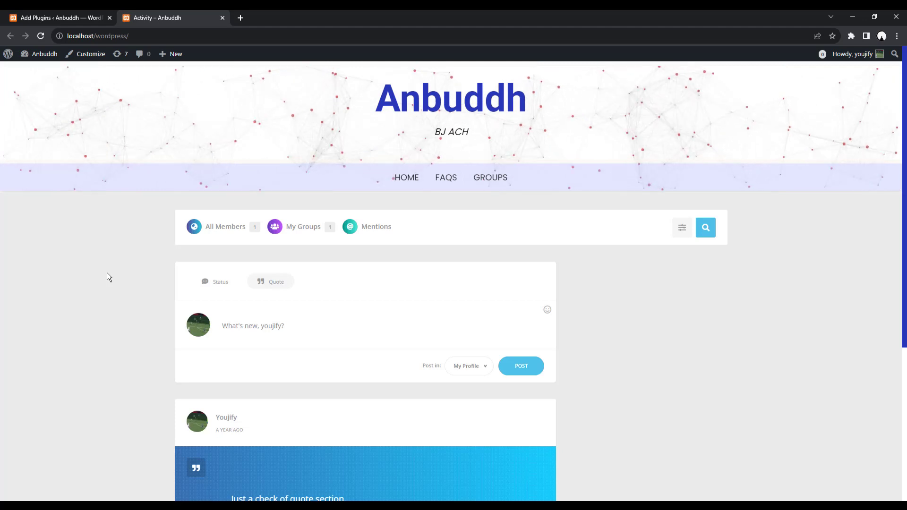
pyautogui.click(92, 14)
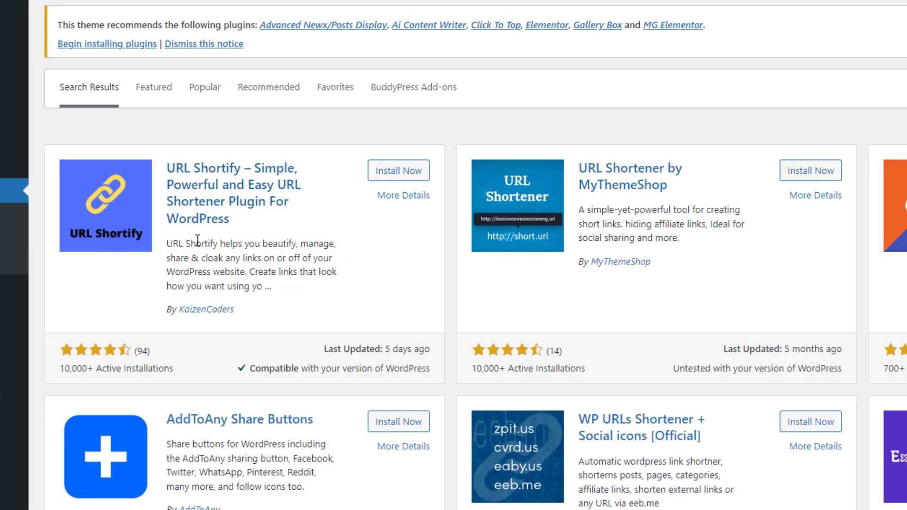
# Step: Install the URL Shortify plugin from the search results
pyautogui.click(380, 176)
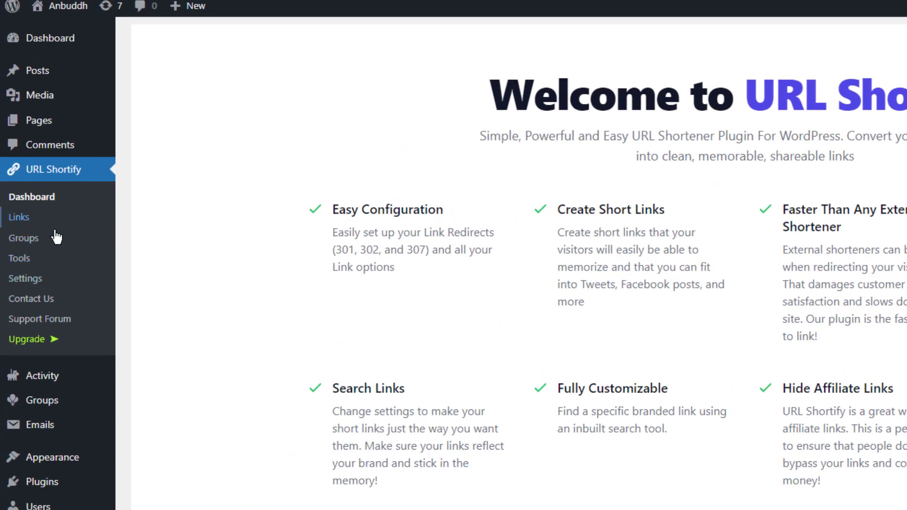
# Step: Start a new URL Shortify short link titled 'math quiz link' from the autocomplete suggestion
pyautogui.click(20, 219)
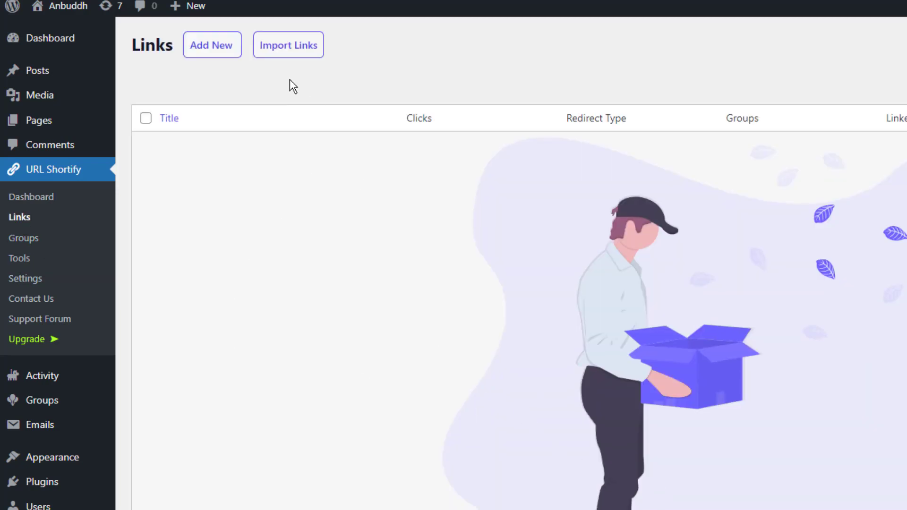
pyautogui.click(203, 48)
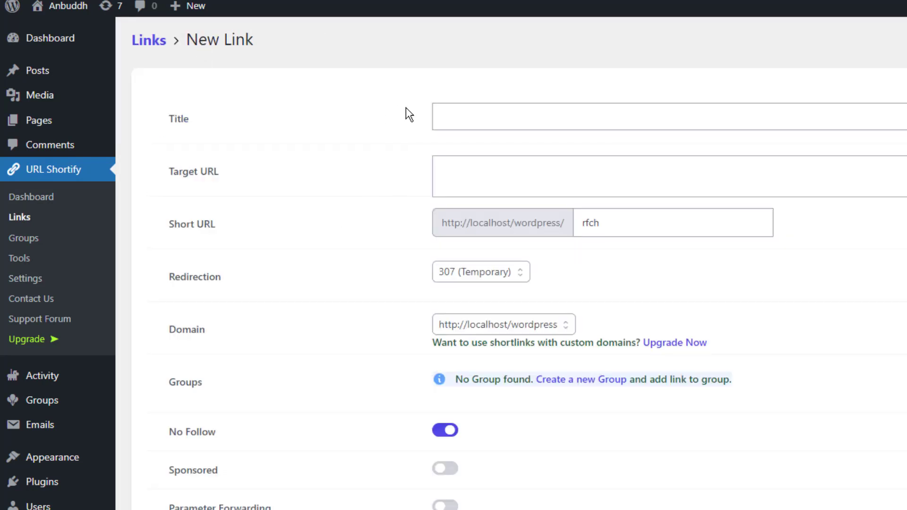
pyautogui.click(459, 110)
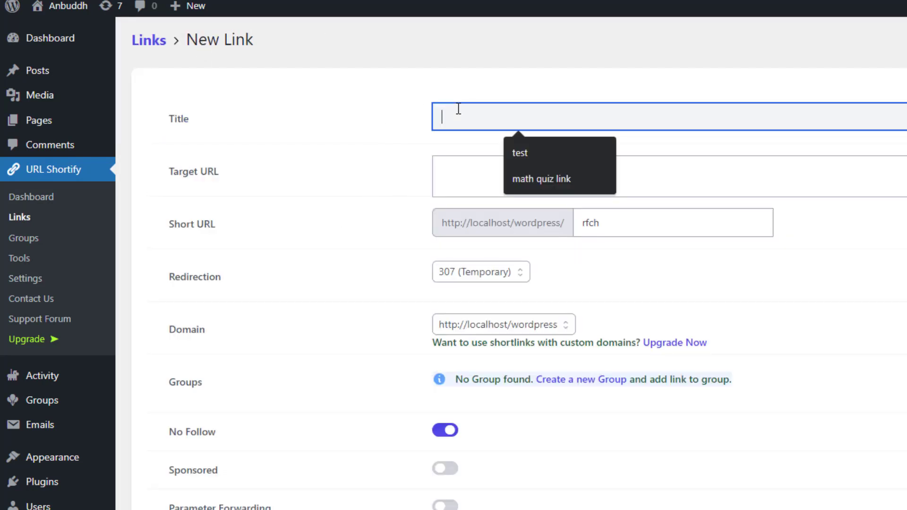
pyautogui.click(534, 177)
pyautogui.hotkey('ctrl', 'shift', 'Left')
pyautogui.hotkey('ctrl', 'a')
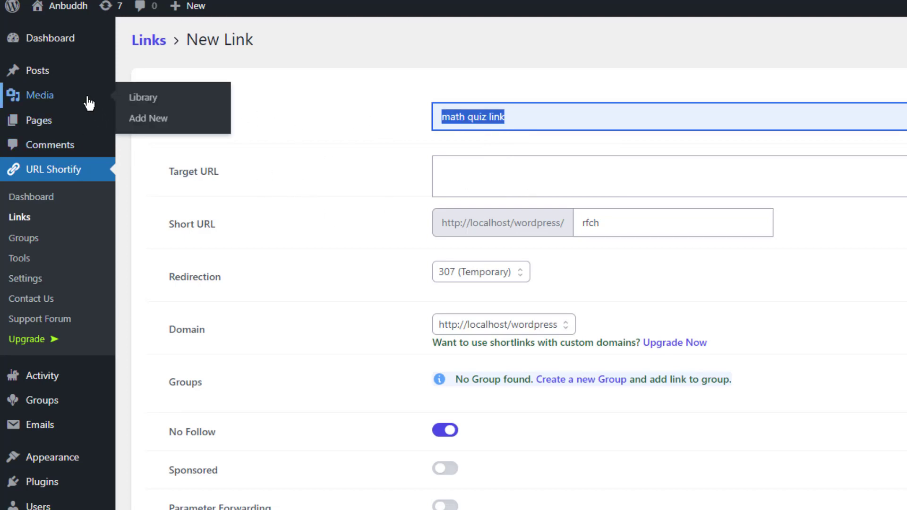
pyautogui.moveTo(38, 70)
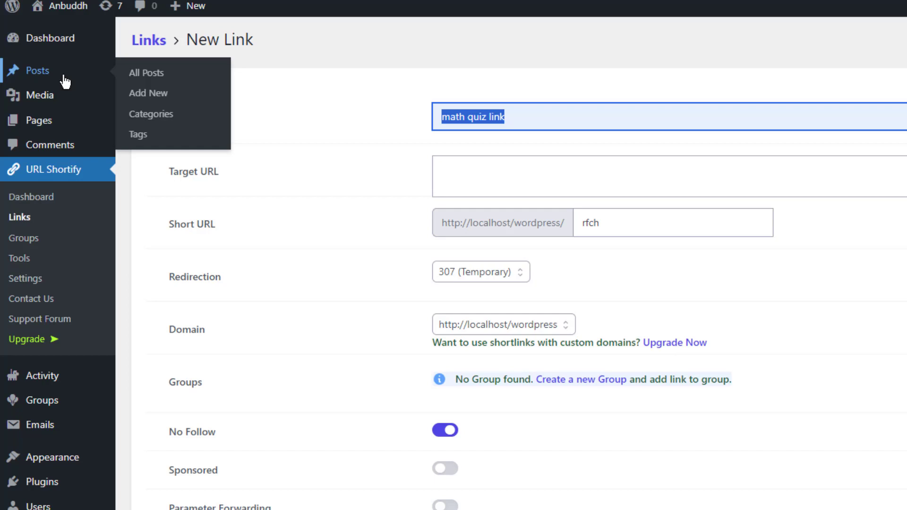
# Step: Open All Posts in a new tab and view the math quiz post in its own tab
pyautogui.rightClick(136, 76)
pyautogui.click(153, 85)
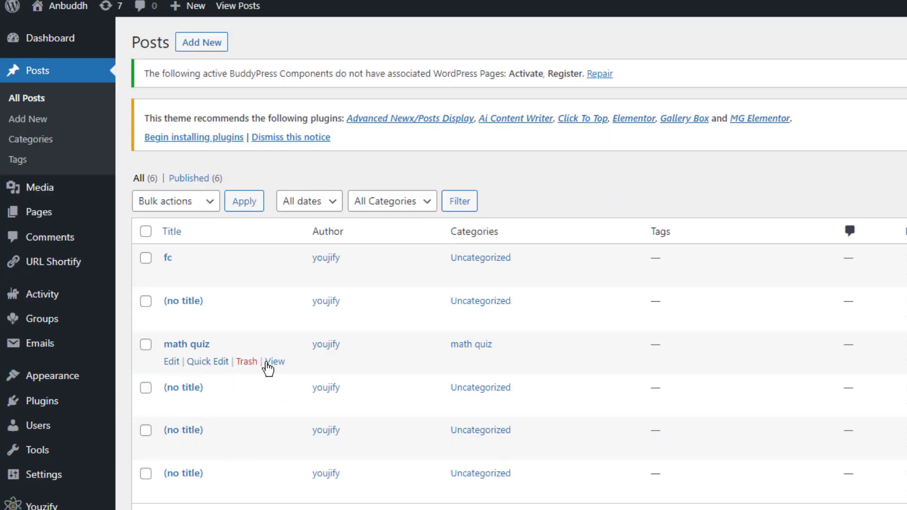
pyautogui.rightClick(274, 361)
pyautogui.click(289, 374)
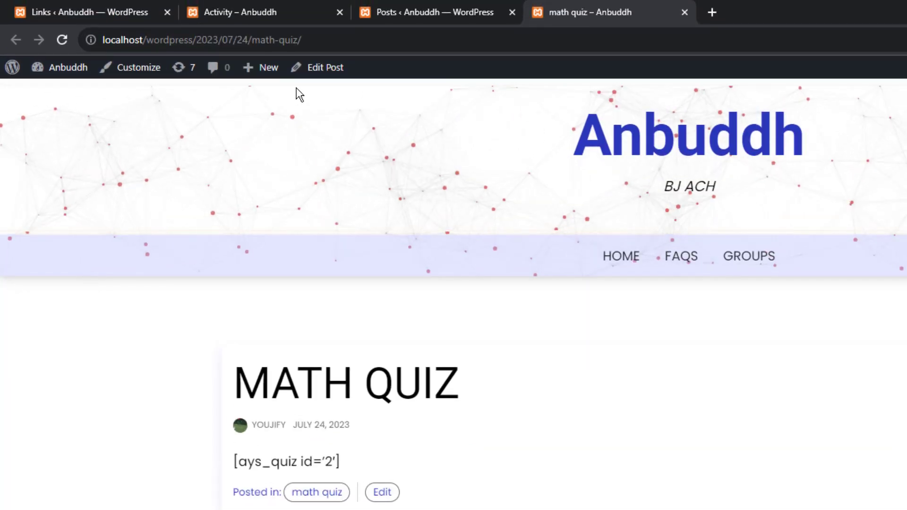
# Step: Copy the math quiz post's full web address and return to the New Link form
pyautogui.click(213, 40)
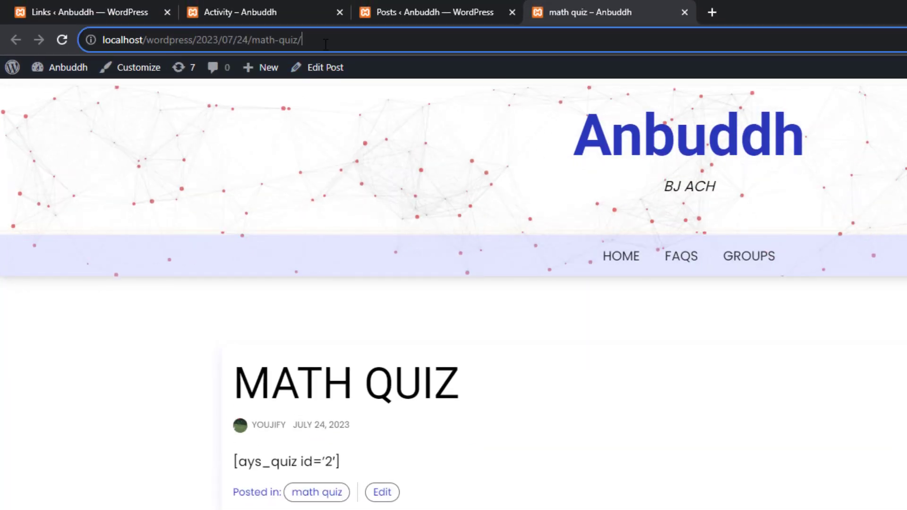
pyautogui.moveTo(302, 40); pyautogui.dragTo(202, 39)
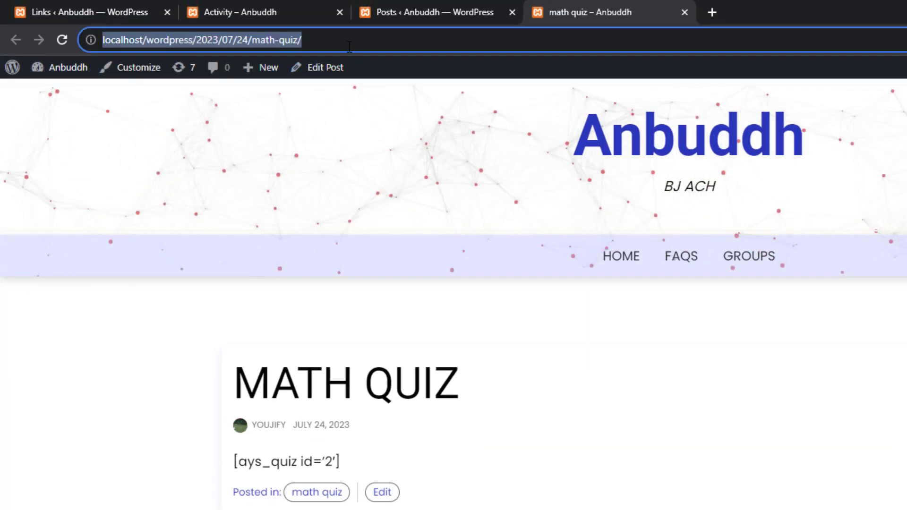
pyautogui.click(194, 42)
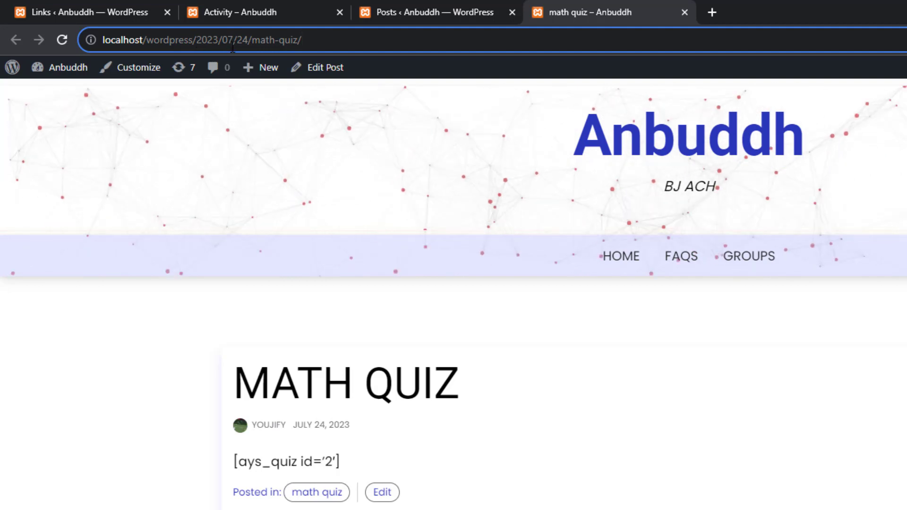
pyautogui.moveTo(306, 42); pyautogui.dragTo(149, 51)
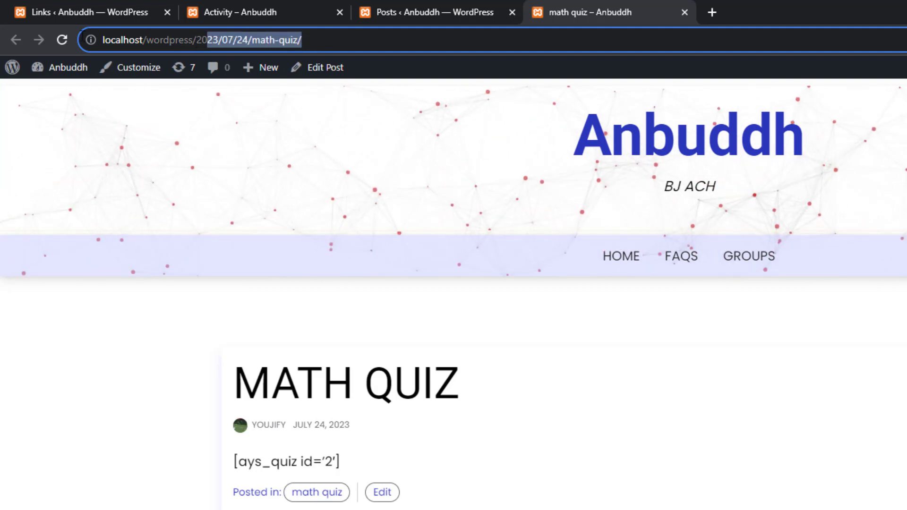
pyautogui.rightClick(165, 45)
pyautogui.click(192, 124)
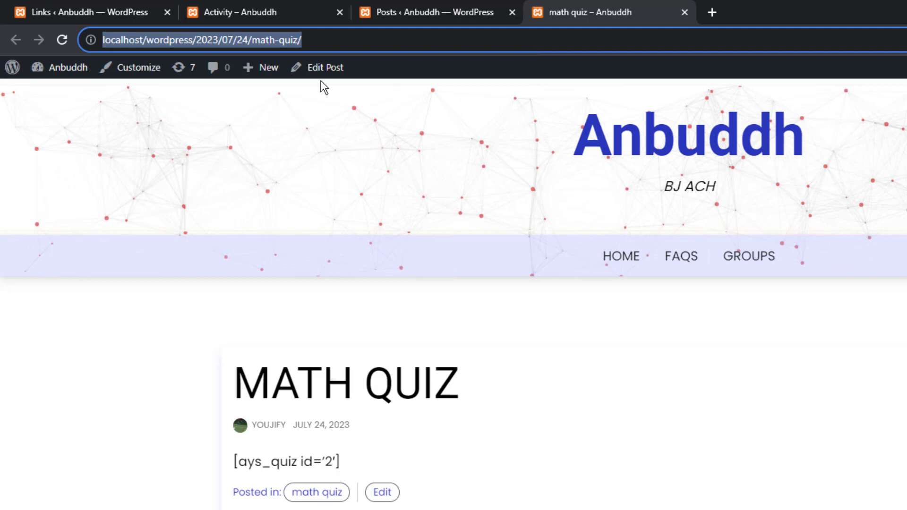
pyautogui.click(387, 12)
pyautogui.click(268, 8)
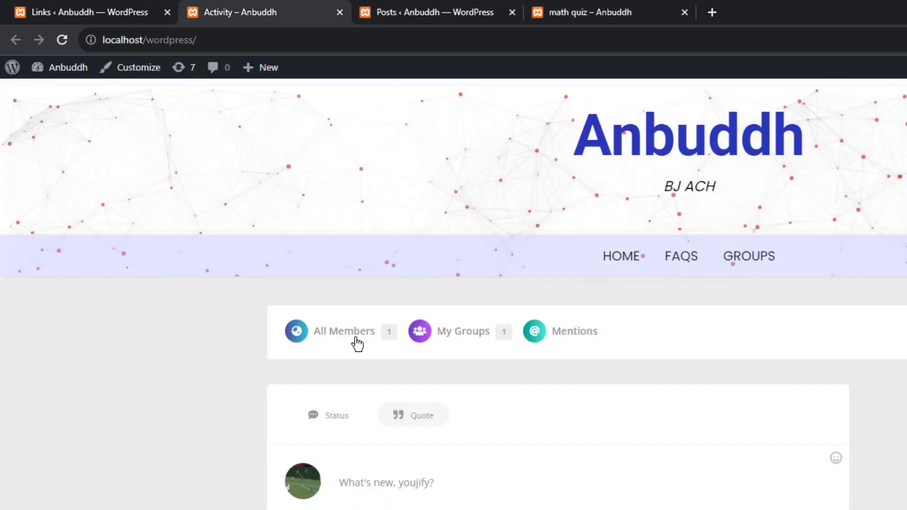
pyautogui.click(129, 6)
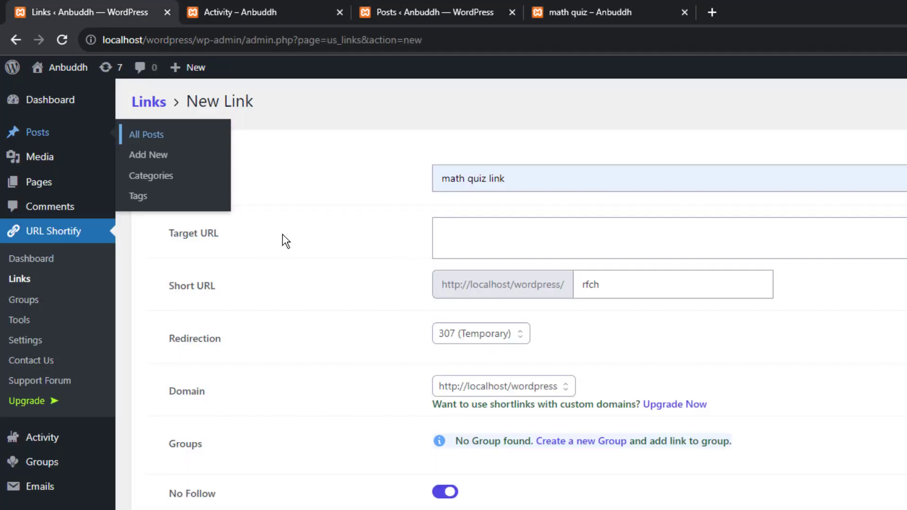
# Step: Paste the math quiz post address as the target URL and replace the rfch slug with mq
pyautogui.rightClick(464, 229)
pyautogui.click(501, 340)
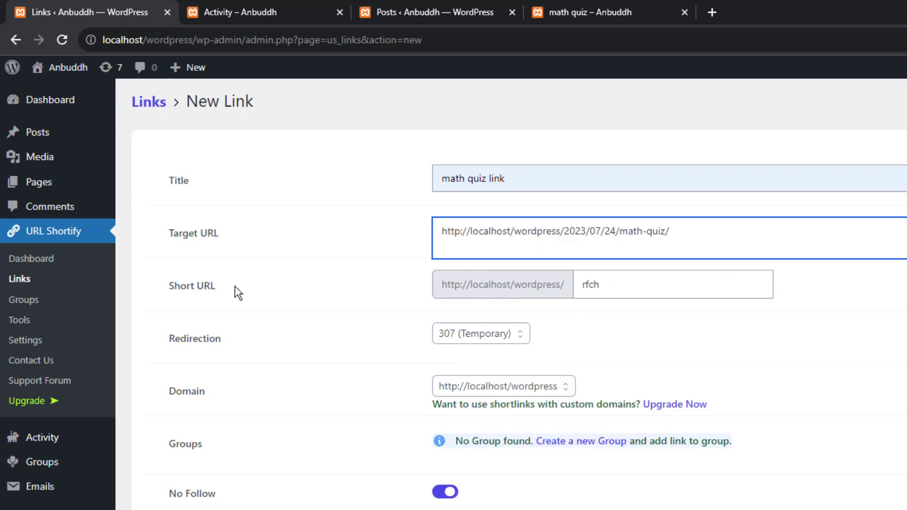
pyautogui.moveTo(235, 288); pyautogui.dragTo(163, 291)
pyautogui.click(634, 280)
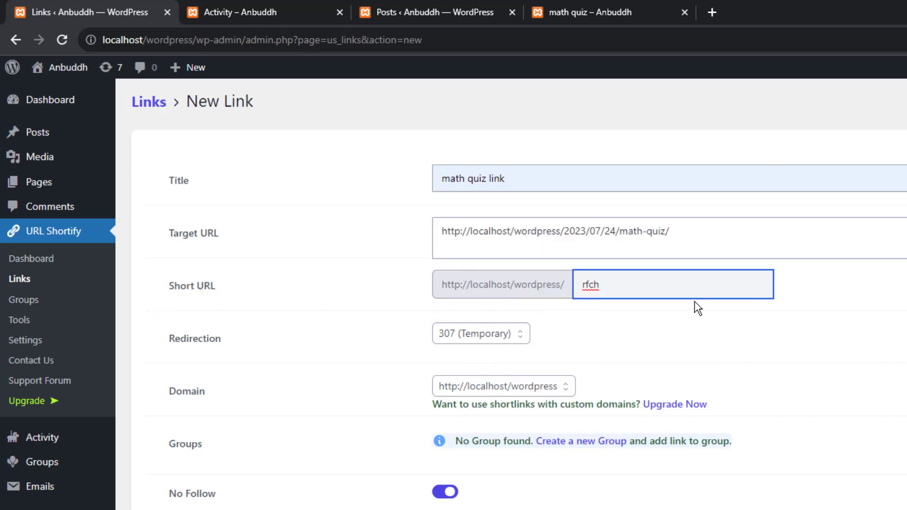
pyautogui.press('BackSpace')
pyautogui.press('BackSpace')
pyautogui.press('BackSpace')
pyautogui.press('BackSpace')
pyautogui.write('mq')
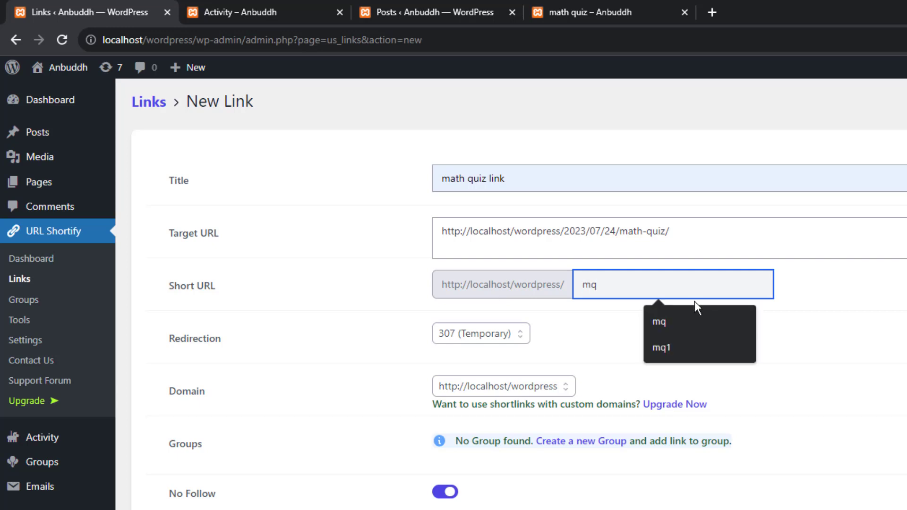
pyautogui.hotkey('ctrl', 'a')
pyautogui.moveTo(708, 231); pyautogui.dragTo(417, 227)
pyautogui.scroll(-1, 817, 365)
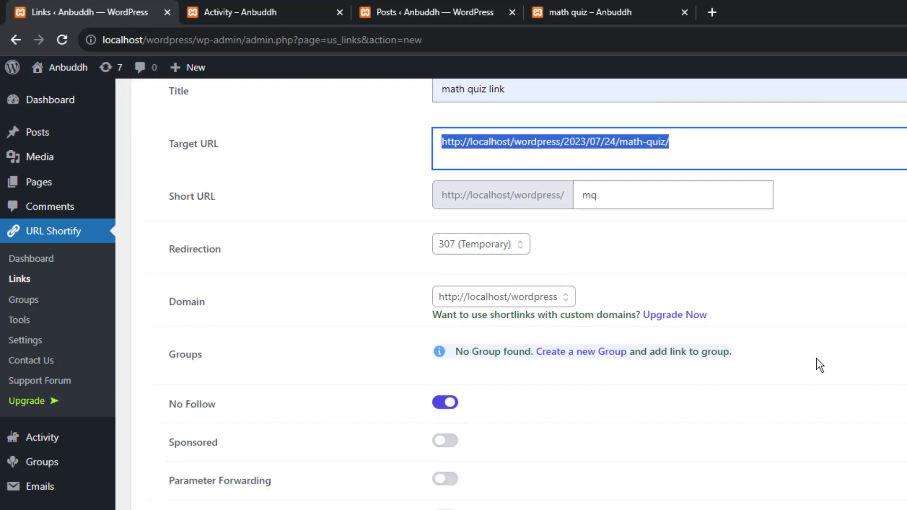
pyautogui.scroll(-1, 816, 365)
# Step: Review the Redirection and Domain options and leave No Follow switched on
pyautogui.click(481, 189)
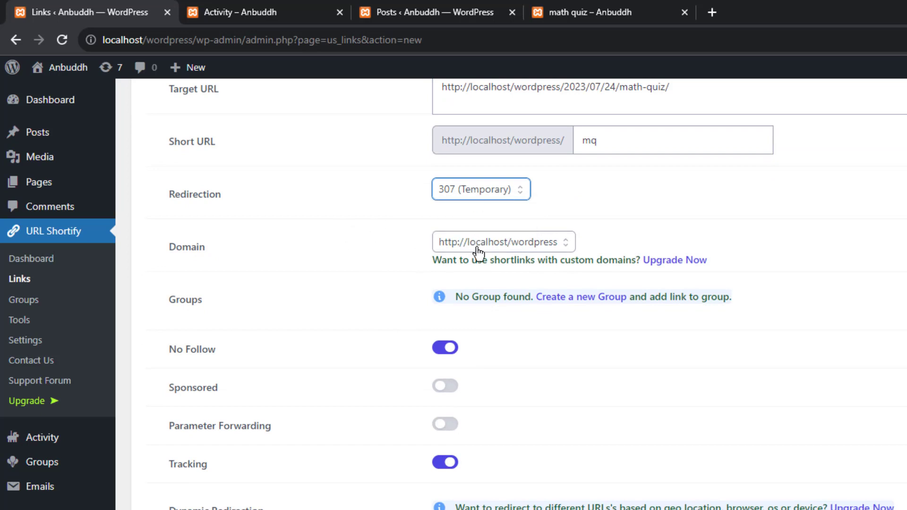
pyautogui.click(479, 252)
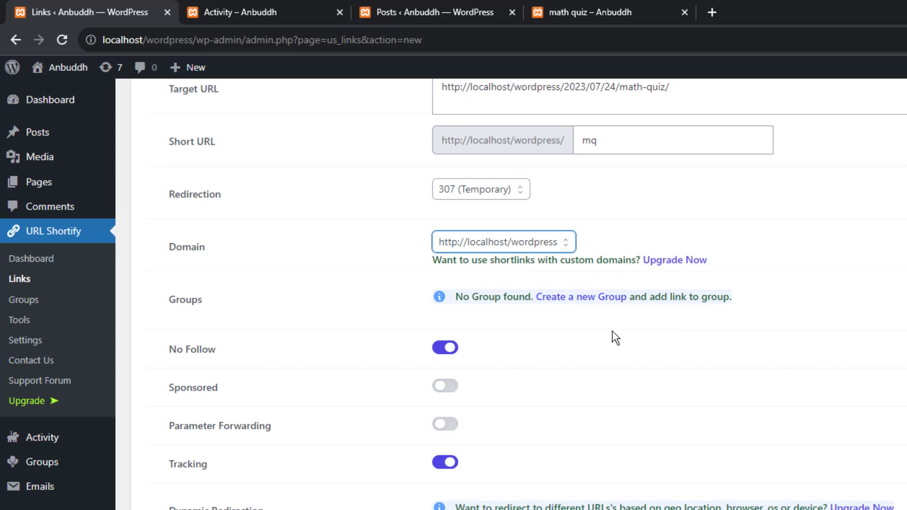
pyautogui.click(445, 347)
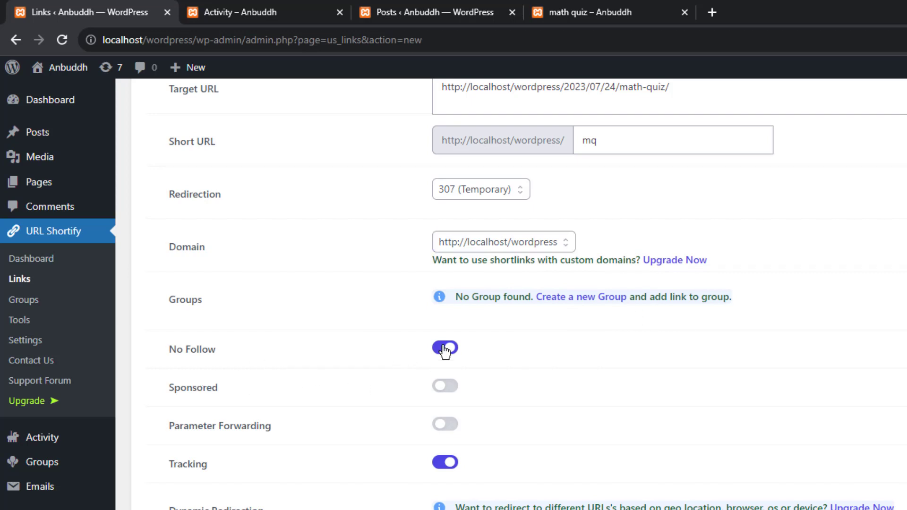
pyautogui.click(451, 352)
pyautogui.scroll(-2, 416, 495)
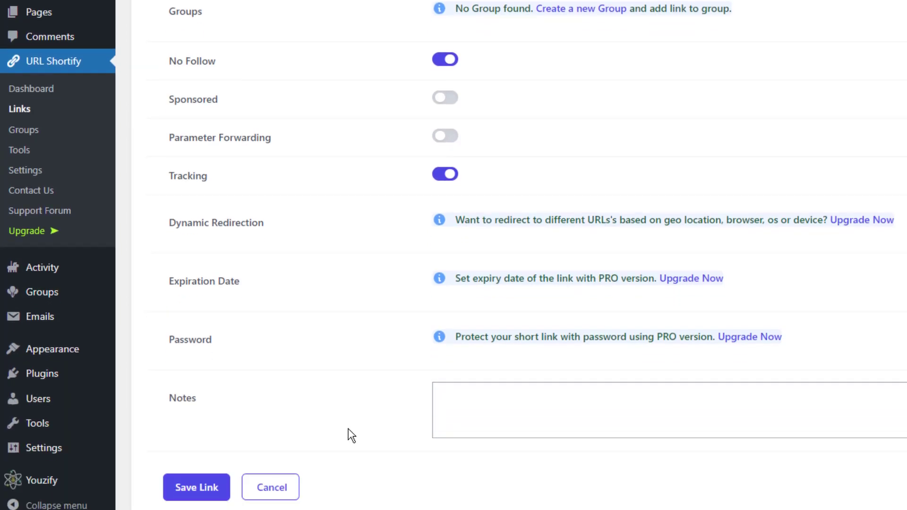
# Step: Save the math quiz link, copy its /mq short link from the Links list, and start a new browser tab
pyautogui.click(212, 464)
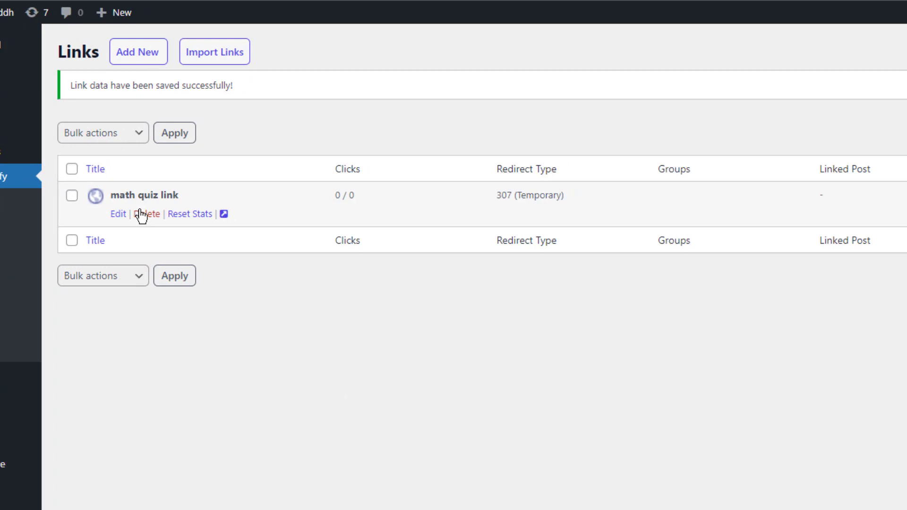
pyautogui.moveTo(778, 173)
pyautogui.mouseDown()
pyautogui.moveTo(816, 176)
pyautogui.moveTo(772, 177)
pyautogui.mouseUp()
pyautogui.click(827, 172)
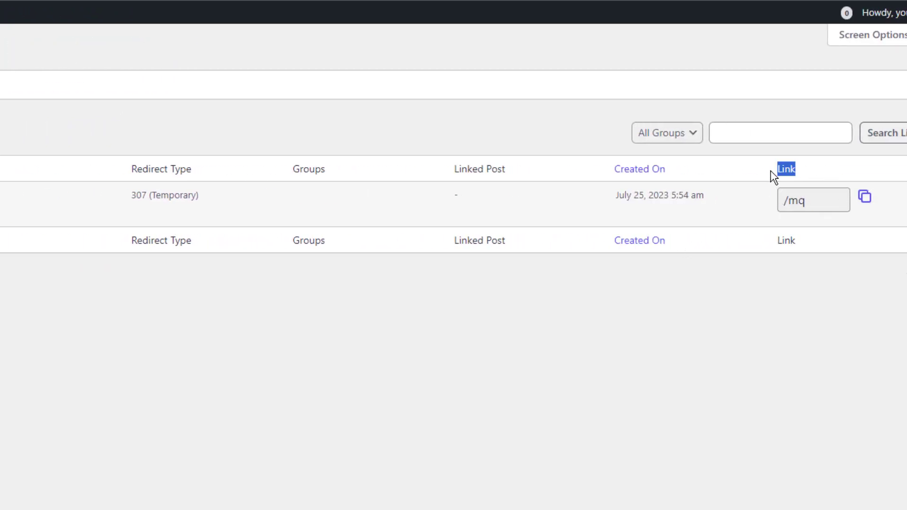
pyautogui.click(802, 170)
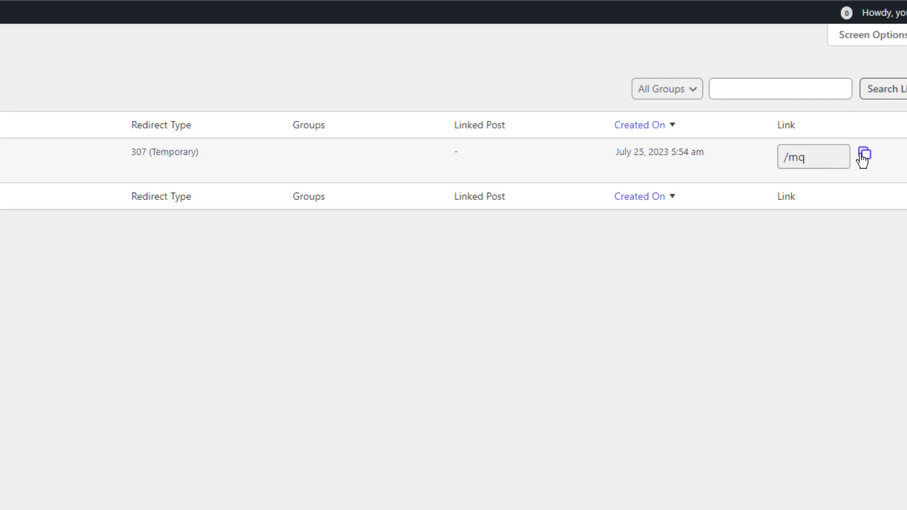
pyautogui.click(864, 156)
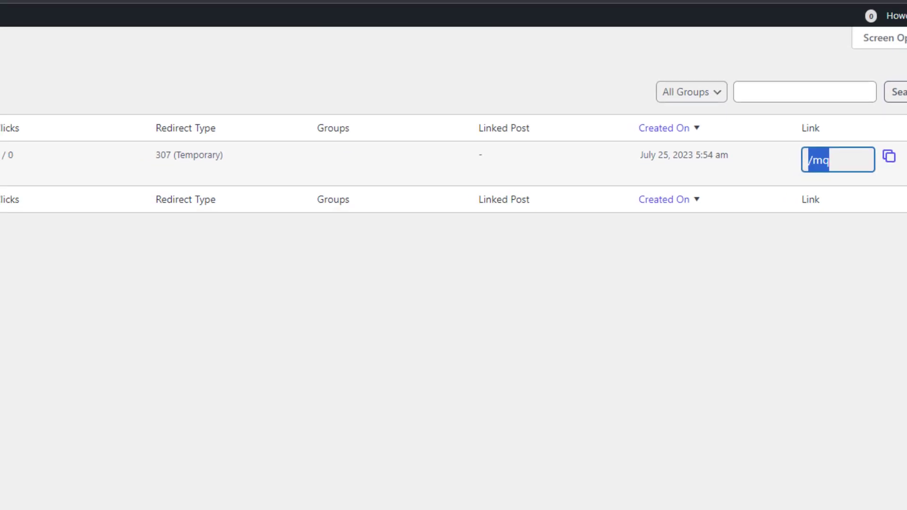
pyautogui.click(712, 12)
# Step: Visit the pasted /mq short link from the new tab's address bar
pyautogui.rightClick(489, 40)
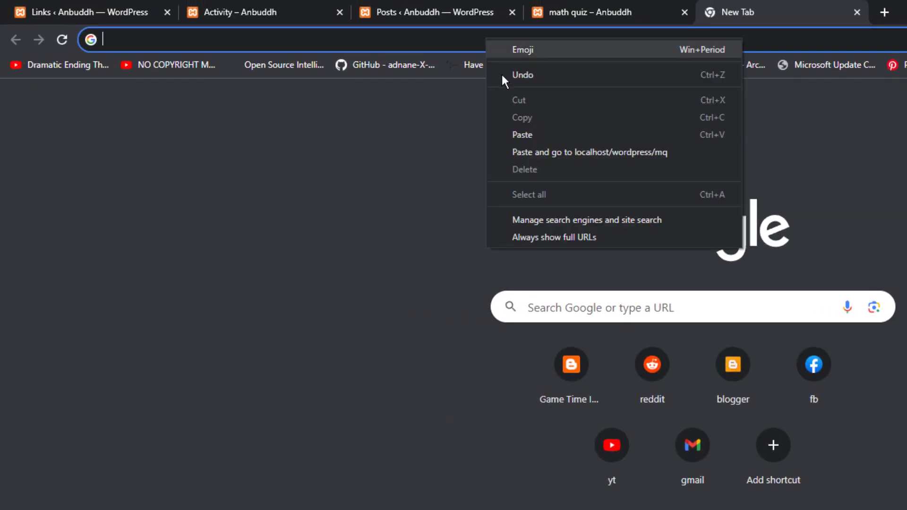
pyautogui.click(523, 135)
pyautogui.hotkey('ctrl', 'a')
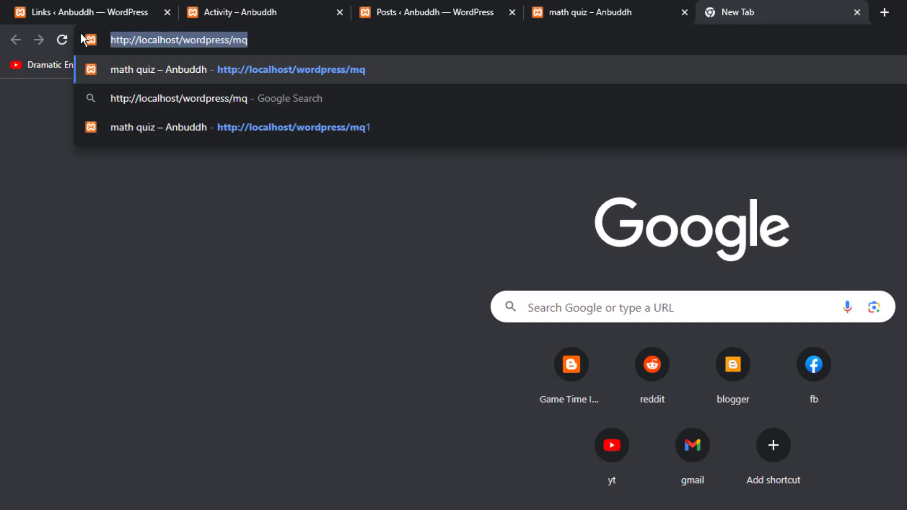
pyautogui.press('Return')
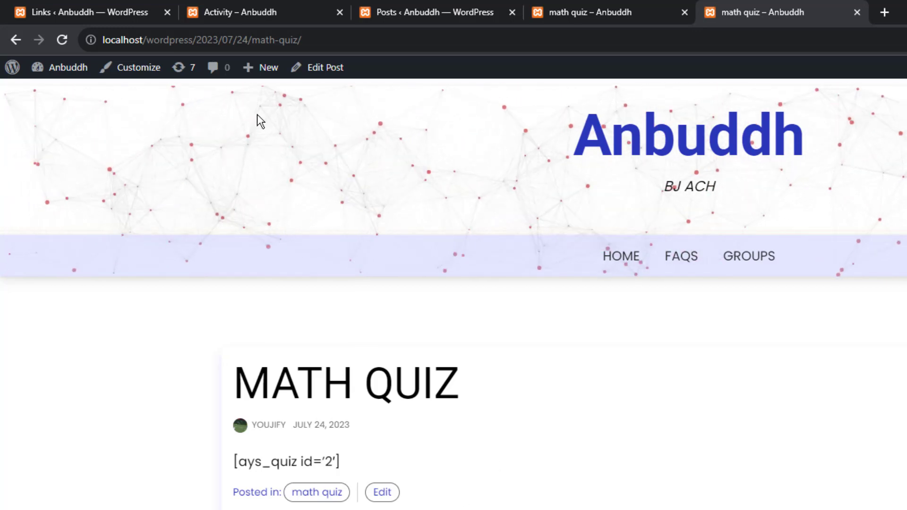
# Step: Confirm the redirect landed on the math quiz post's address and return to the Links list
pyautogui.click(389, 43)
pyautogui.click(390, 44)
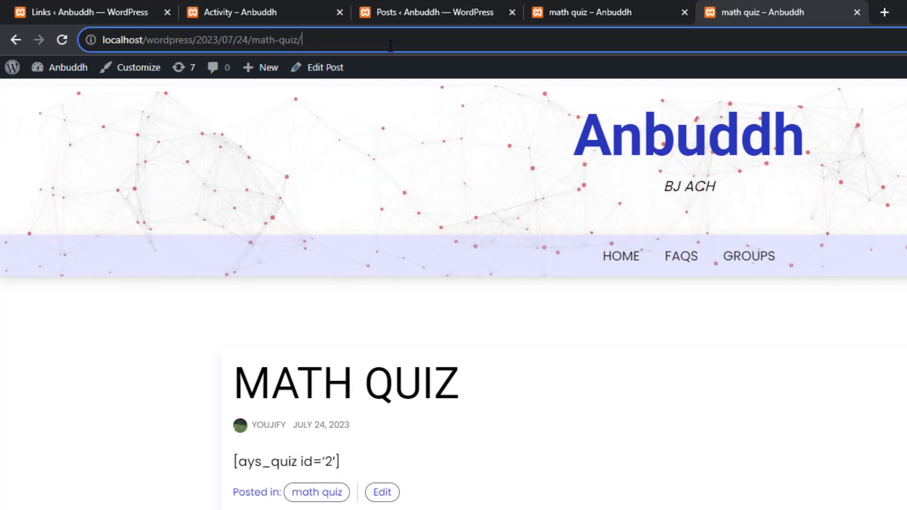
pyautogui.moveTo(390, 46); pyautogui.dragTo(99, 41)
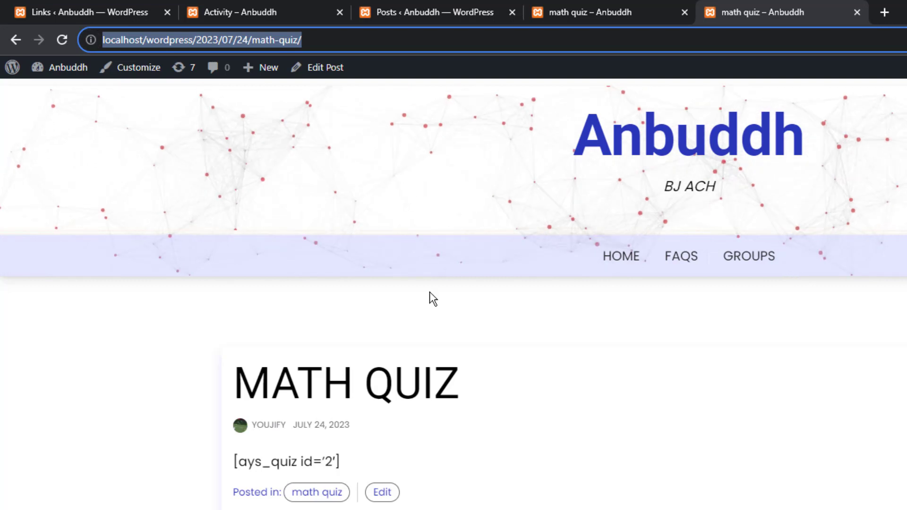
pyautogui.click(141, 2)
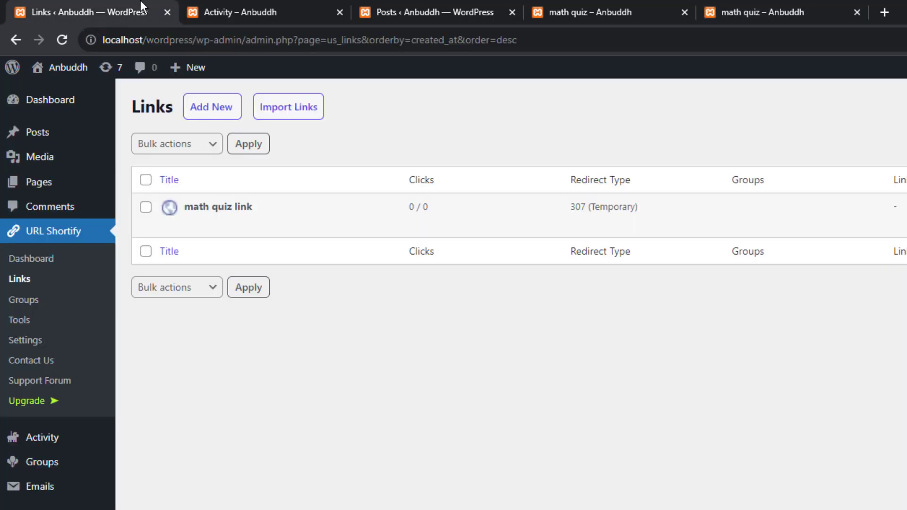